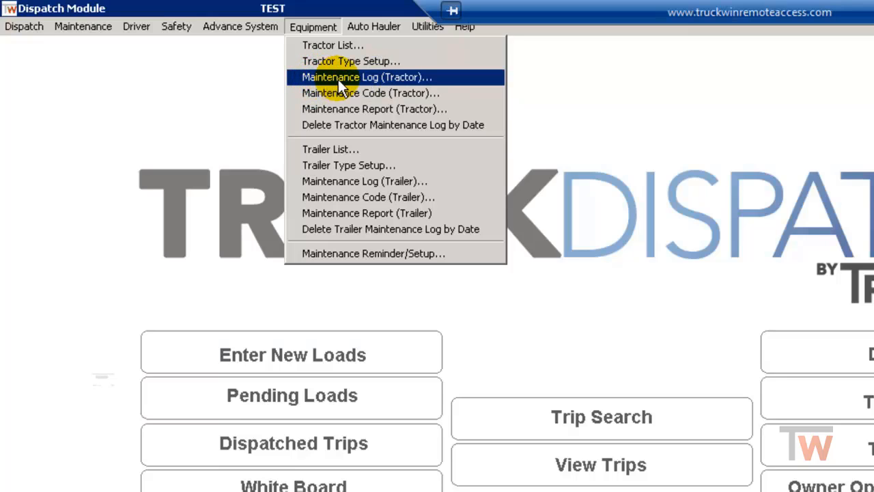
Open the tractor maintenance log and start a new maintenance entry for tractor 100.
click(338, 80)
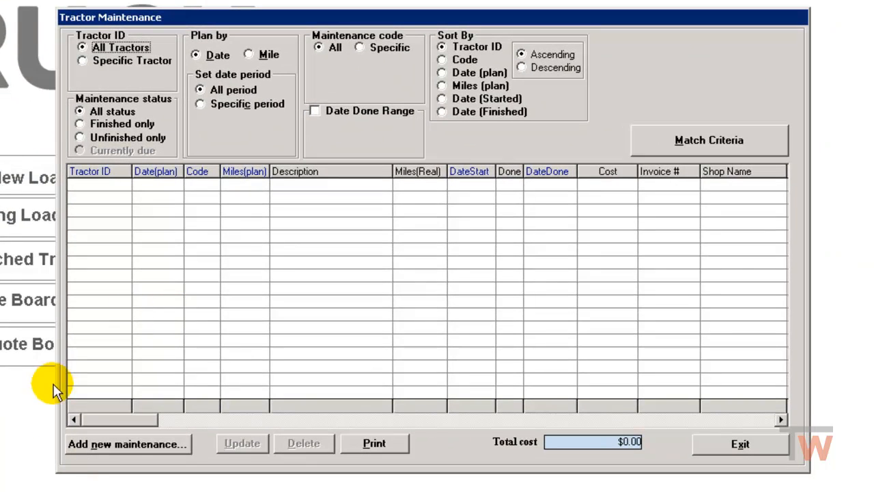
click(133, 445)
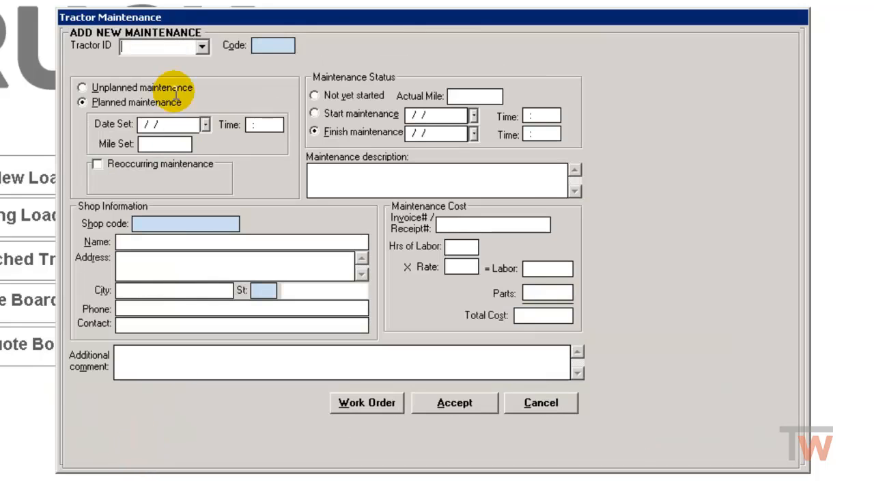
click(202, 47)
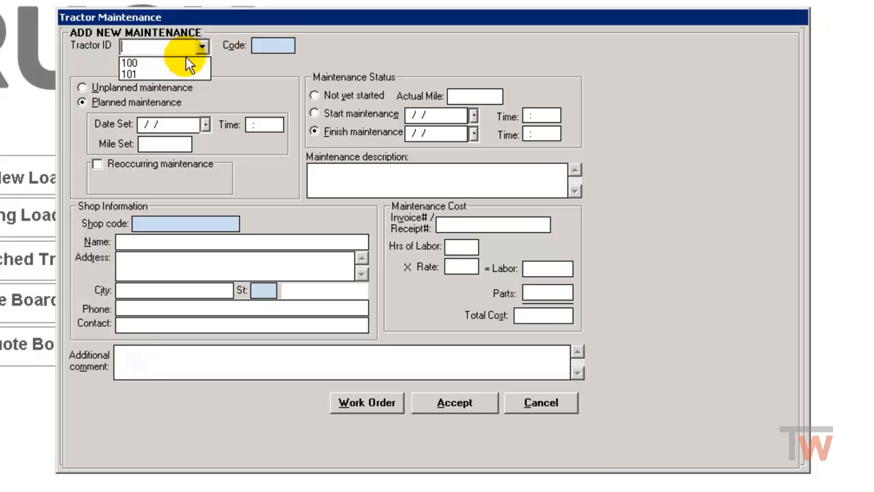
click(171, 60)
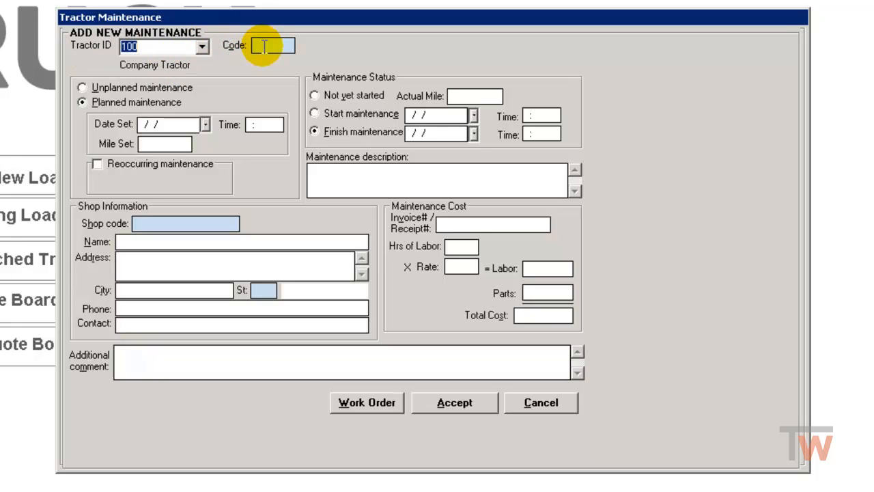
Assign the FILT (Filters) maintenance code and mark the entry as unplanned maintenance.
click(264, 46)
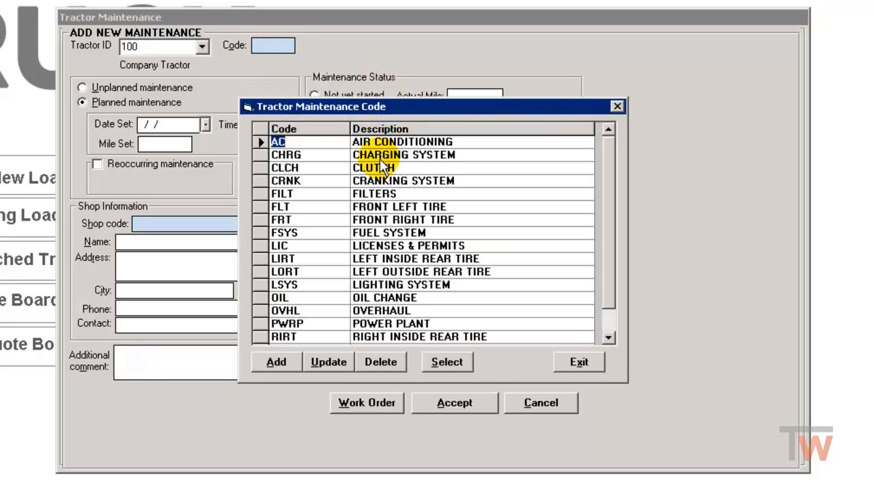
click(259, 193)
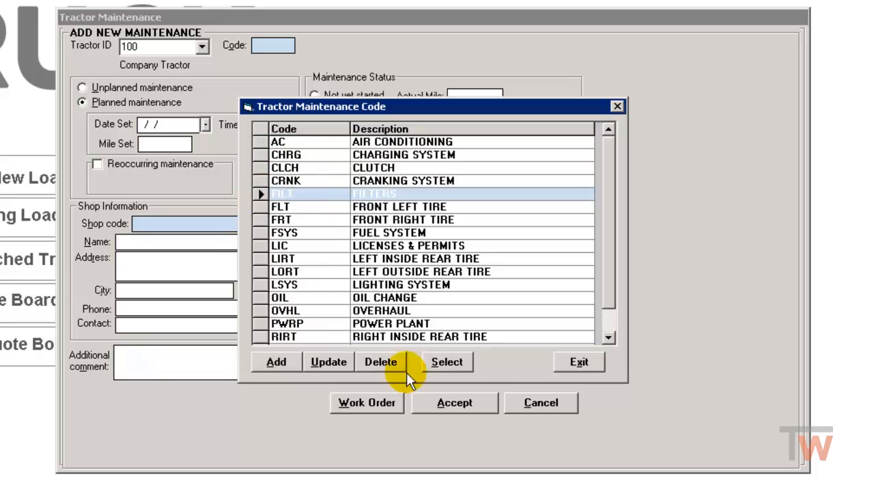
click(447, 361)
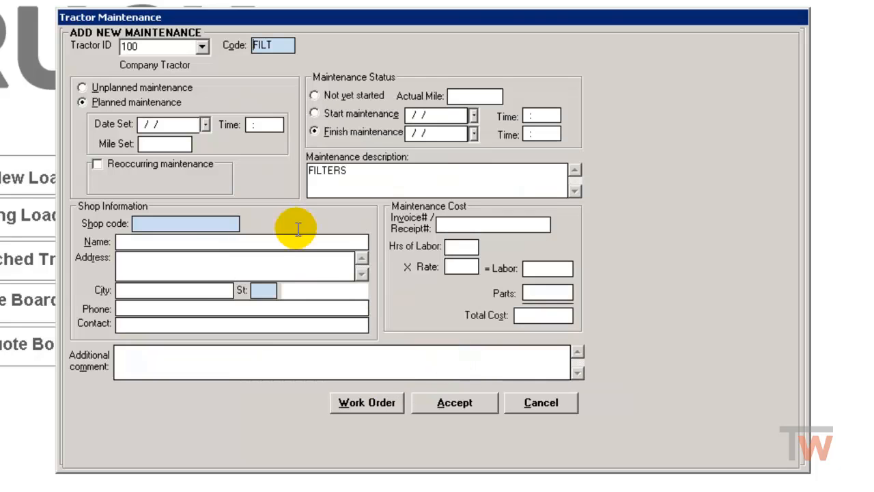
click(112, 89)
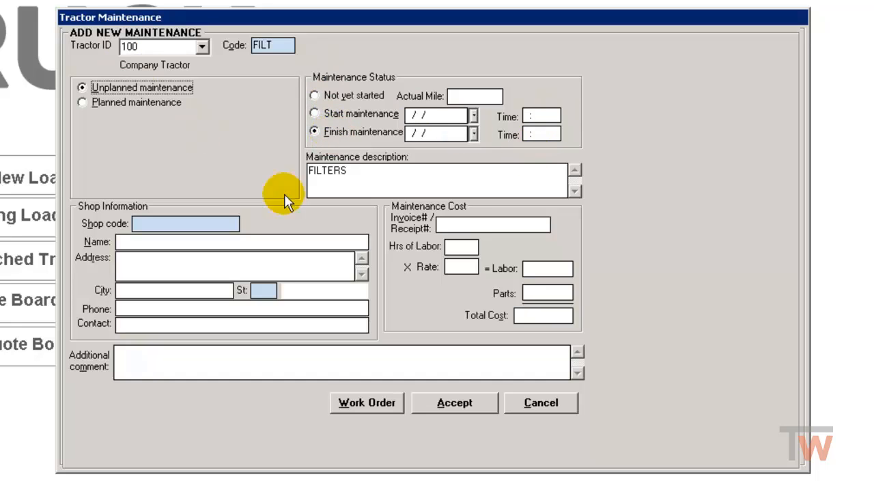
Enter the invoice/receipt number and a total cost of 605.
click(477, 225)
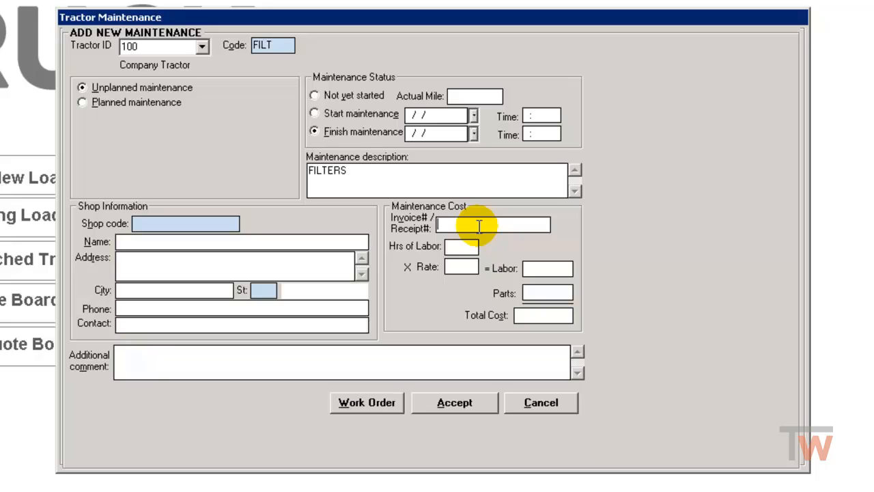
text(654123)
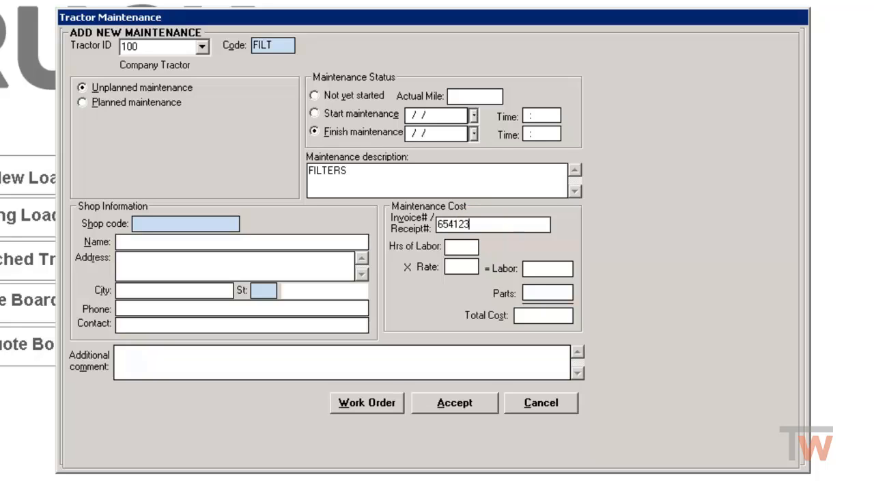
key(Tab)
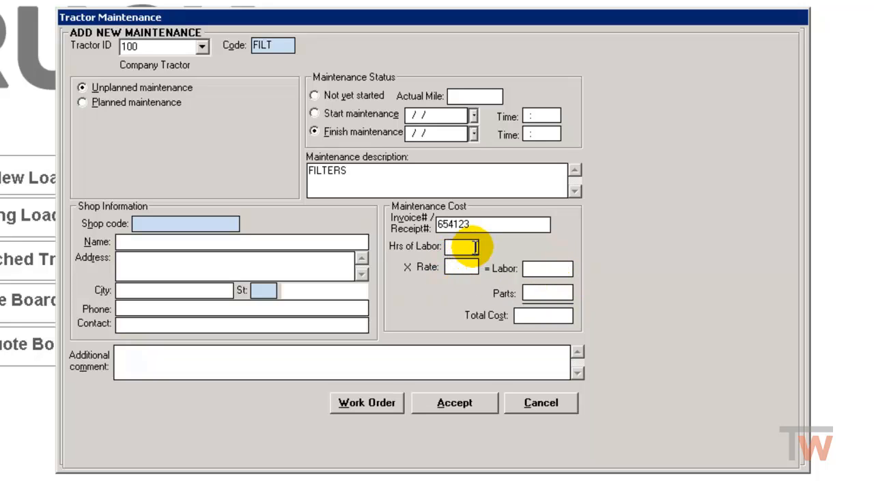
click(549, 314)
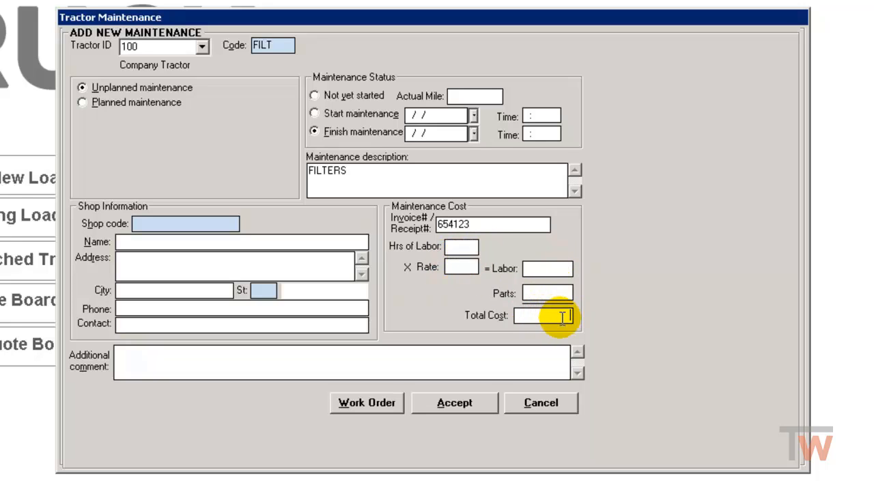
text(605)
key(Tab)
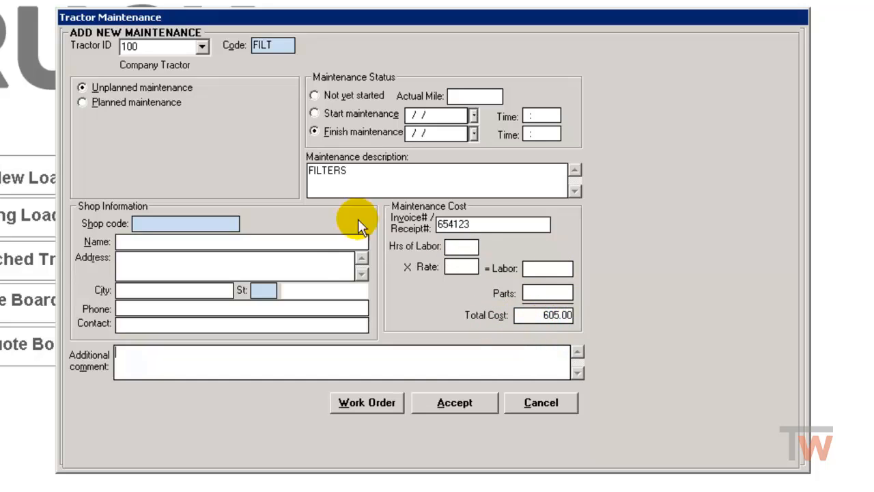
Set the finish maintenance date to 08/27/2018 and save the maintenance record.
click(474, 404)
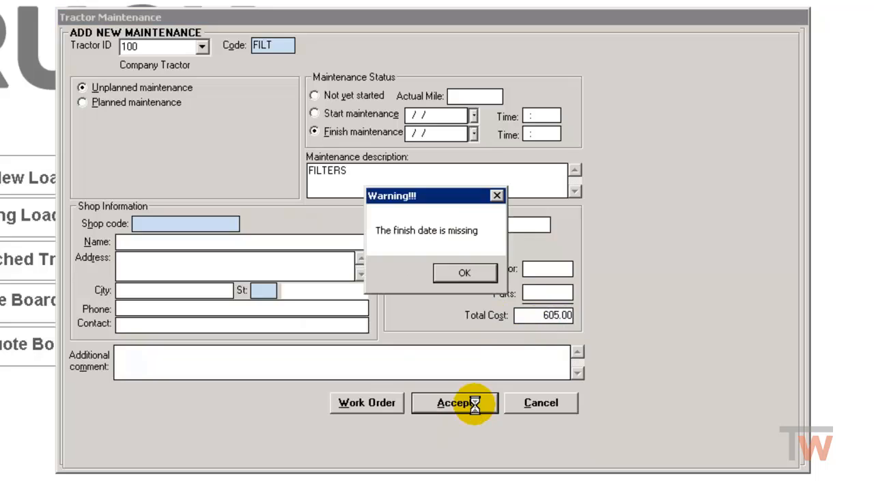
click(465, 272)
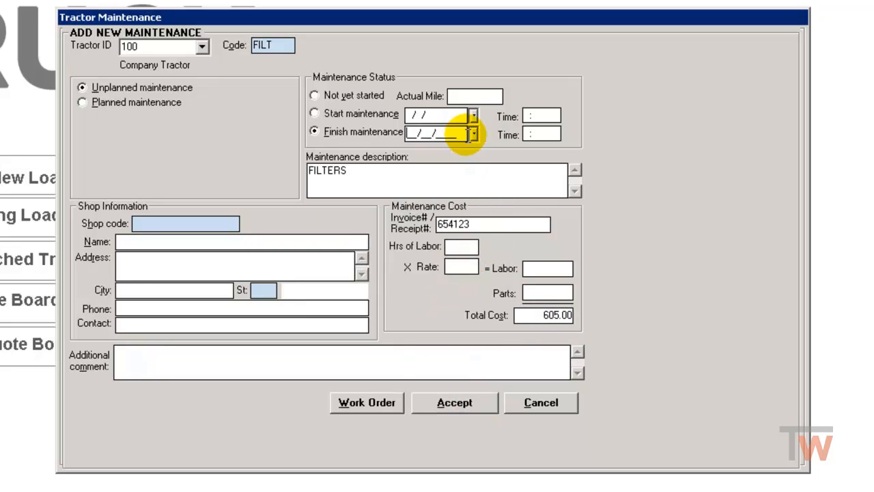
click(473, 133)
click(540, 264)
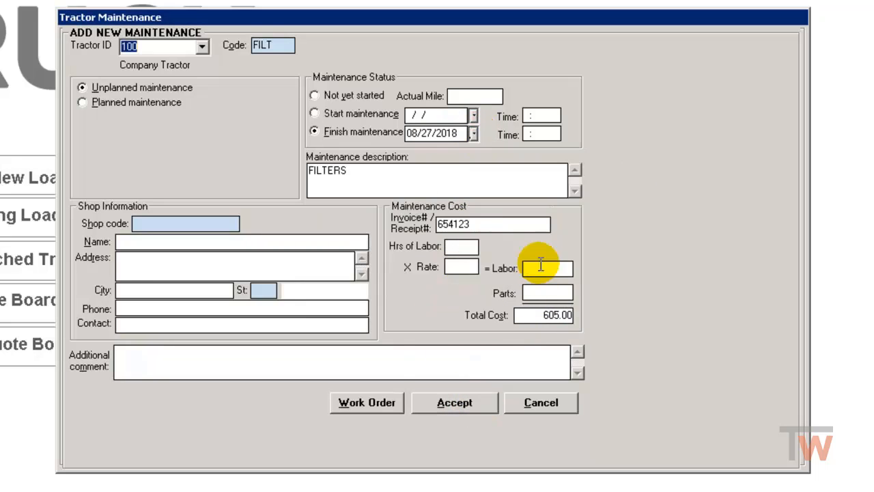
click(453, 407)
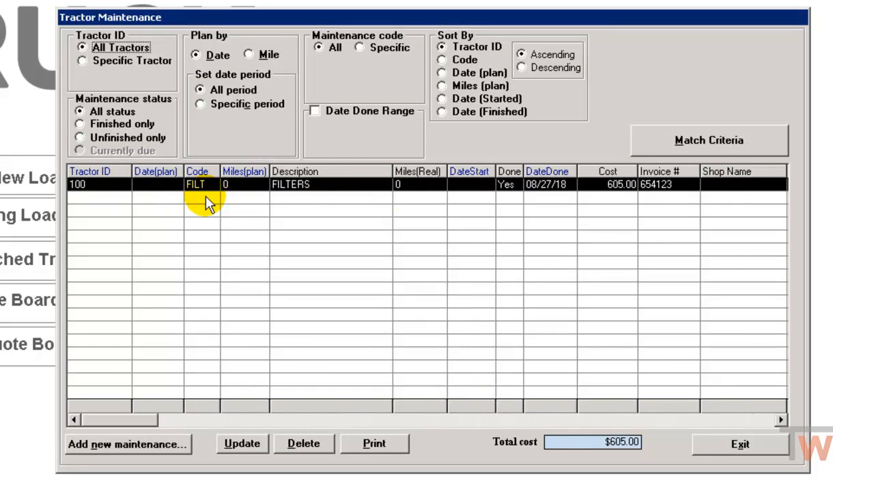
Start another new entry as planned maintenance with the set date 08/28/2018.
click(129, 446)
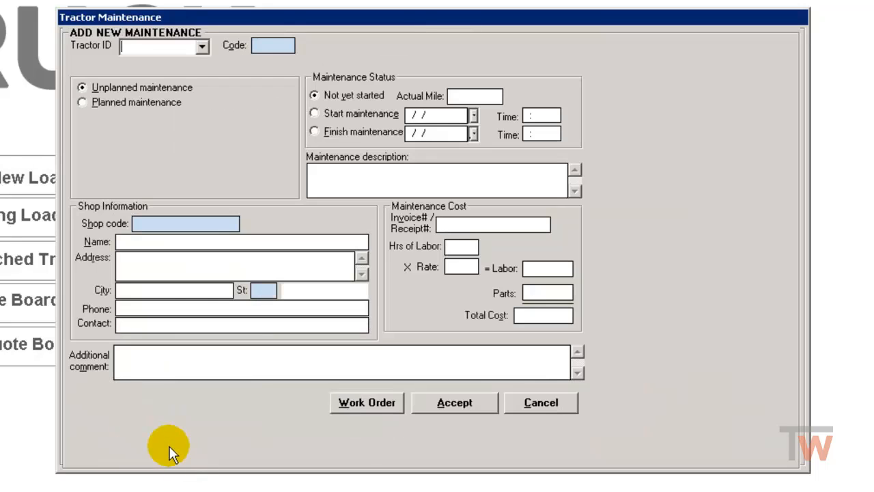
click(82, 101)
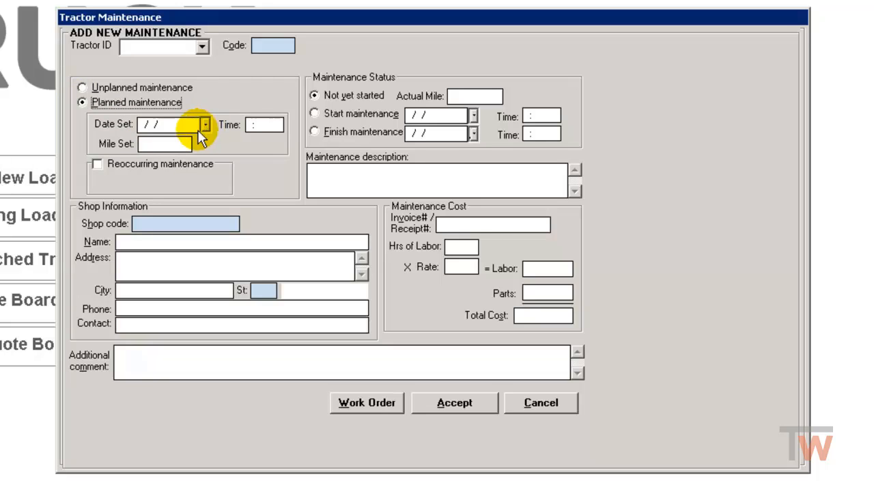
click(161, 143)
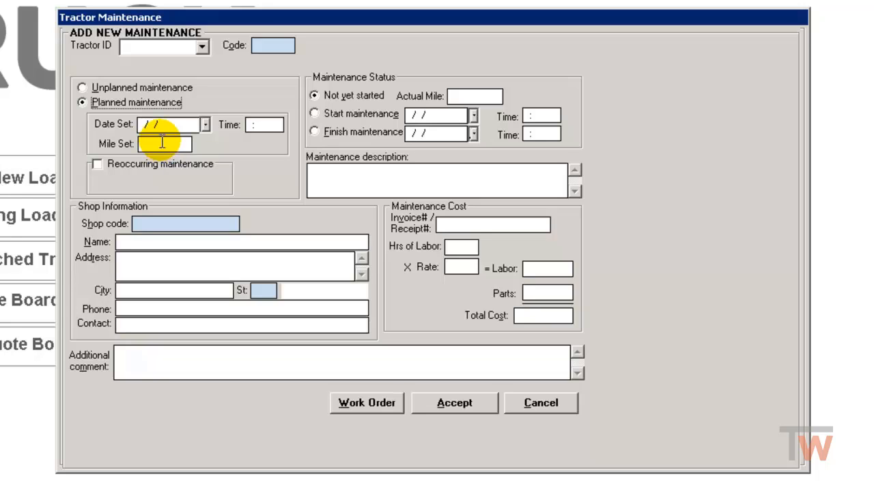
click(205, 124)
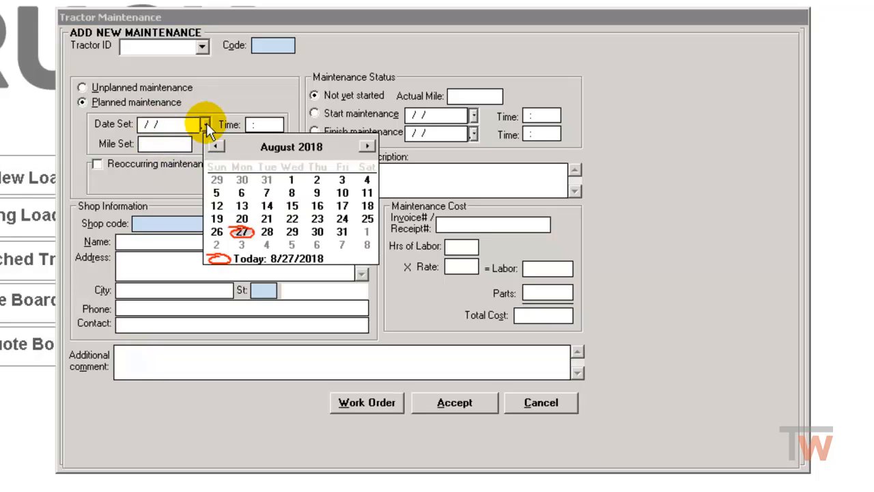
click(267, 231)
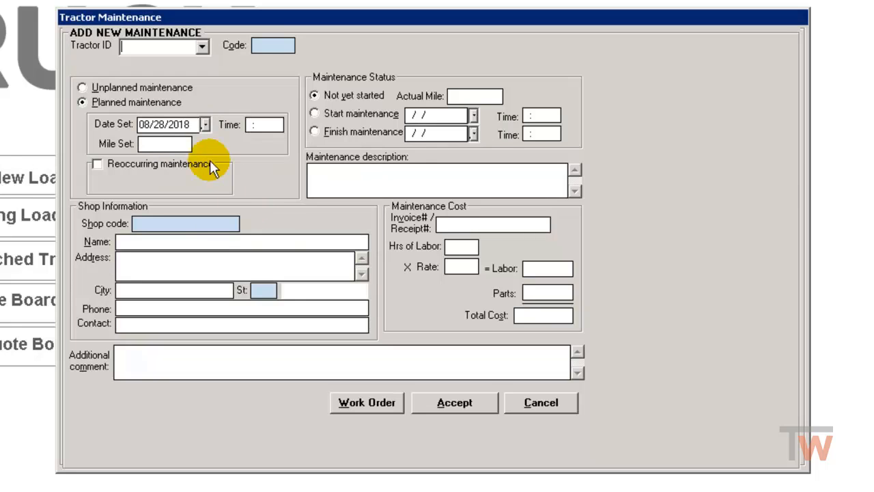
Try recurring maintenance with an interval of 15 days, then 4000 miles, before switching it off.
click(99, 164)
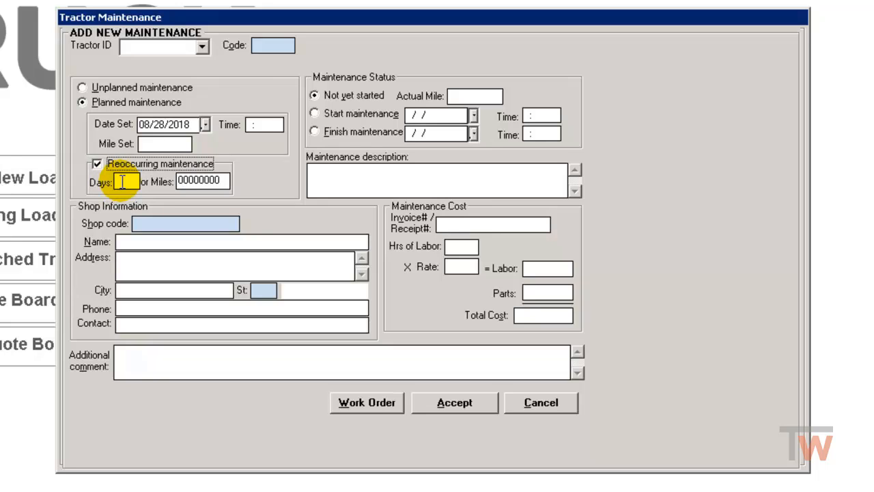
click(122, 180)
text(15)
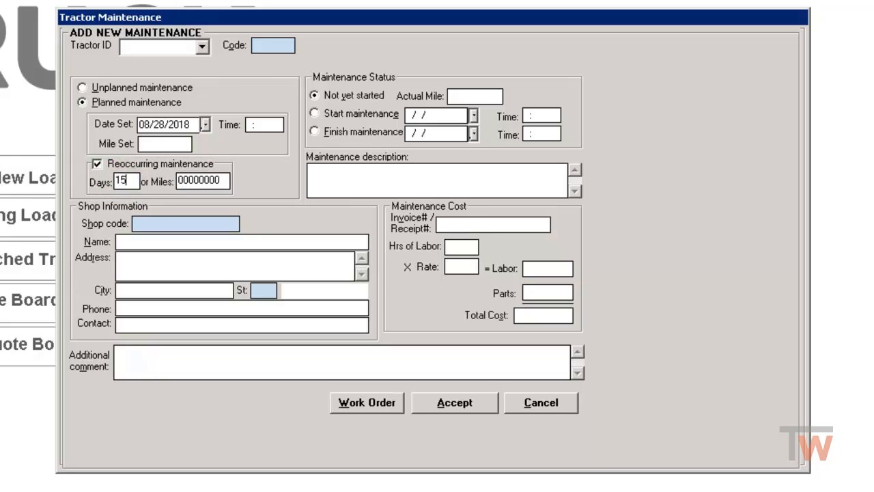
key(BackSpace)
key(BackSpace)
click(205, 180)
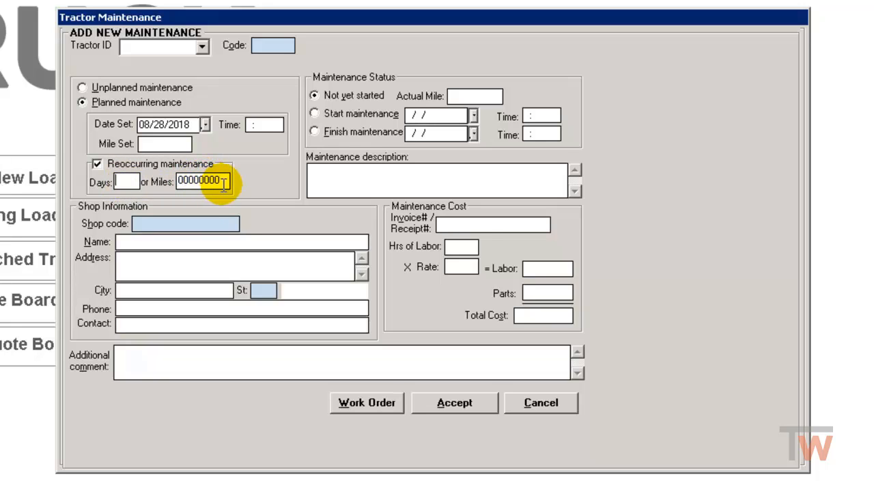
text(4000)
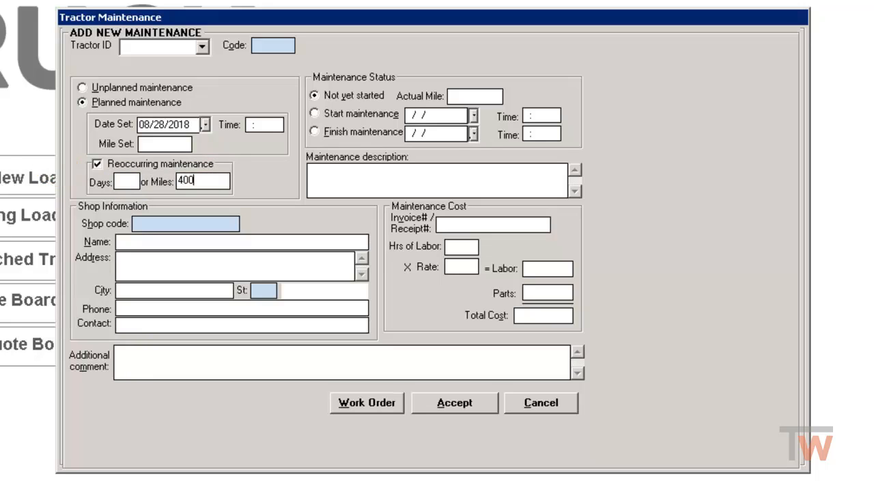
click(95, 163)
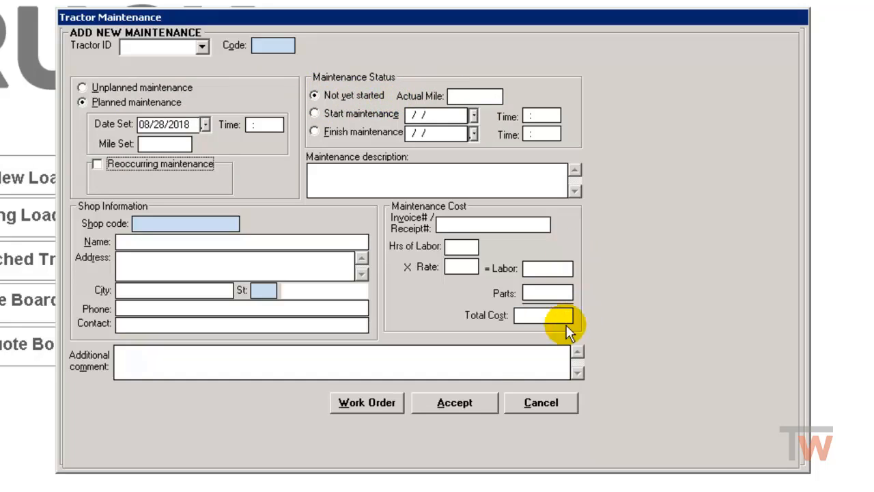
Choose tractor 100 and the LSYS (Lighting System) code for the planned entry and save it.
click(203, 47)
click(129, 62)
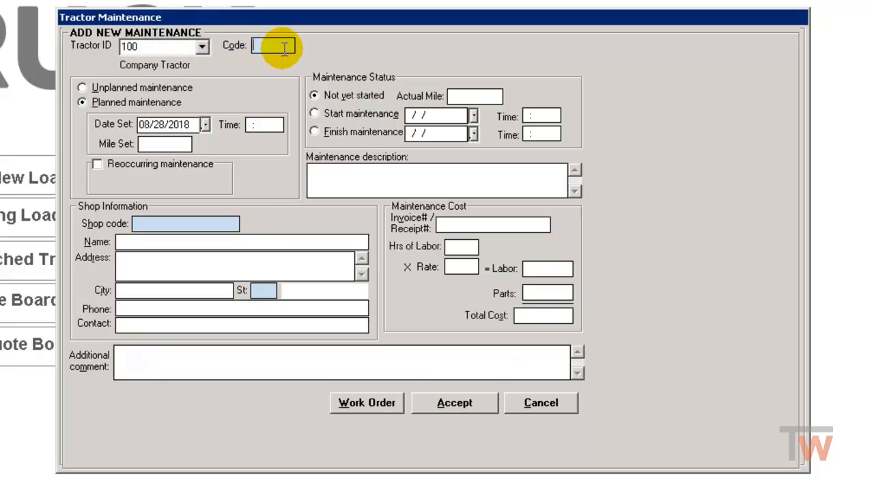
double_click(273, 45)
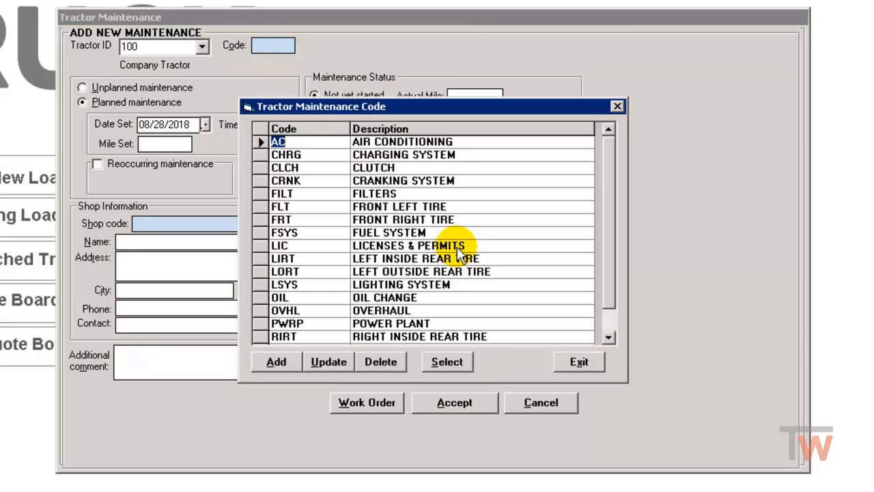
click(454, 287)
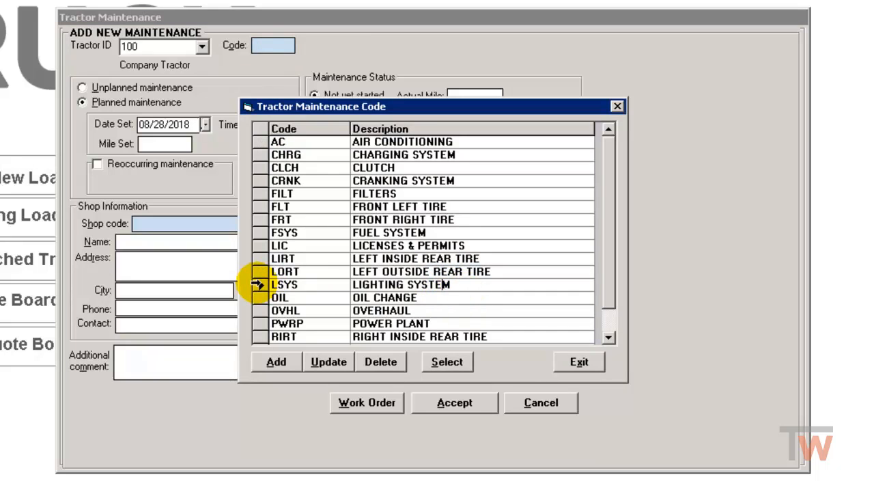
click(258, 285)
click(447, 361)
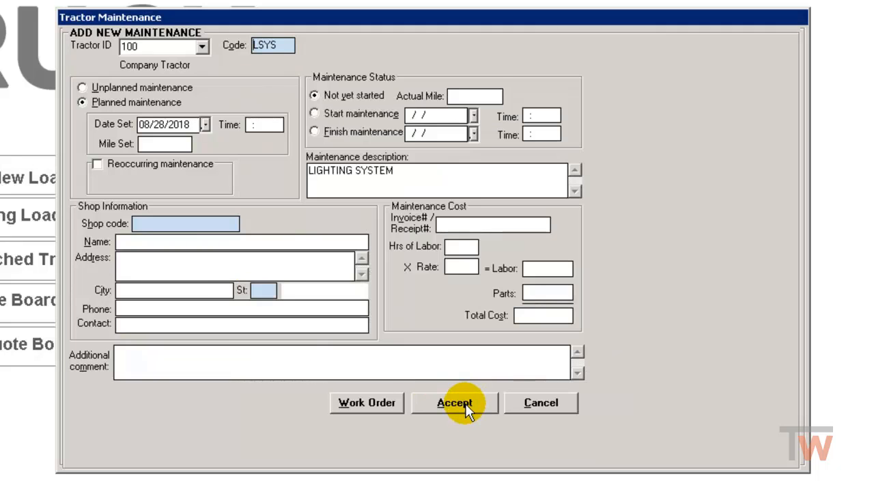
click(466, 408)
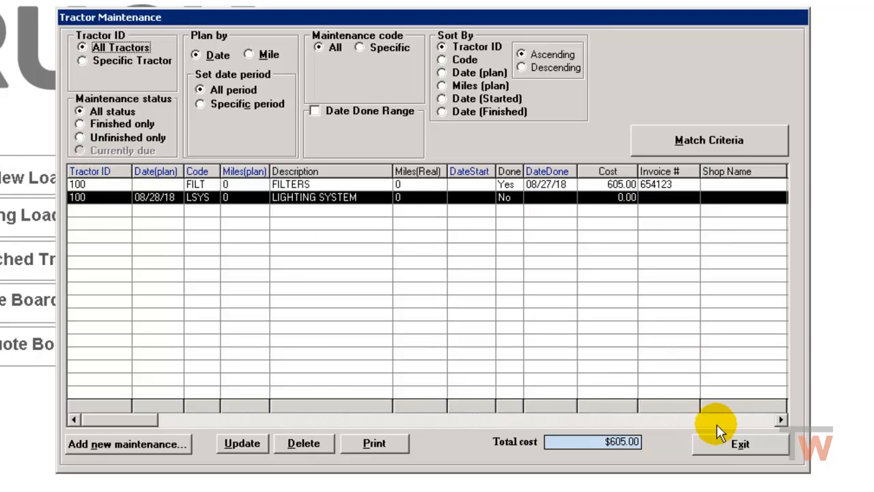
Close the maintenance log and open the tractor list.
click(756, 447)
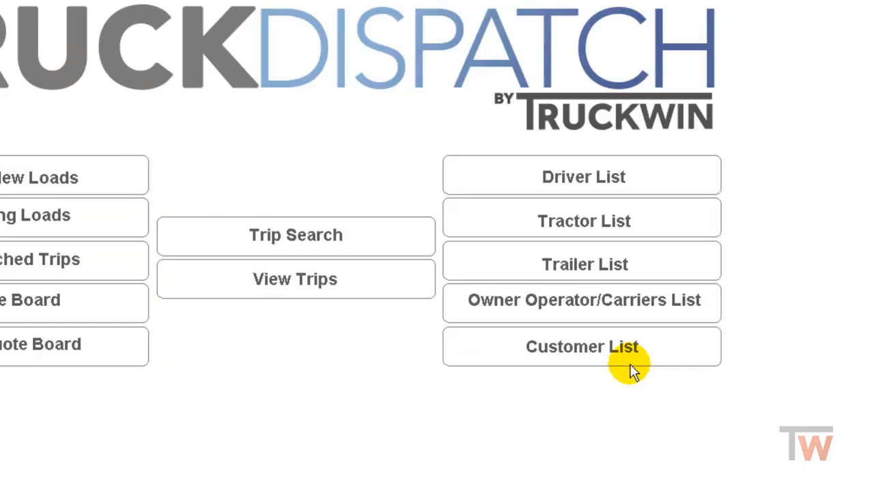
click(578, 222)
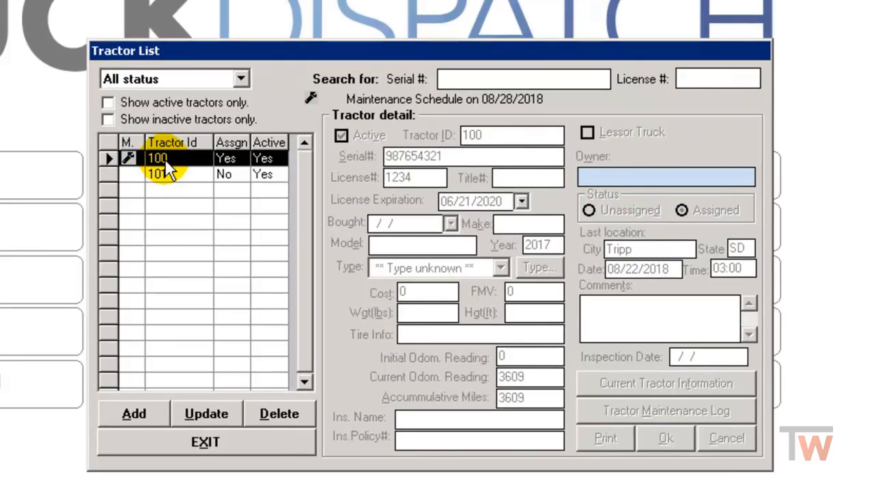
Review tractor 100's maintenance log from its update details, then close it and exit the tractor list without saving.
click(105, 159)
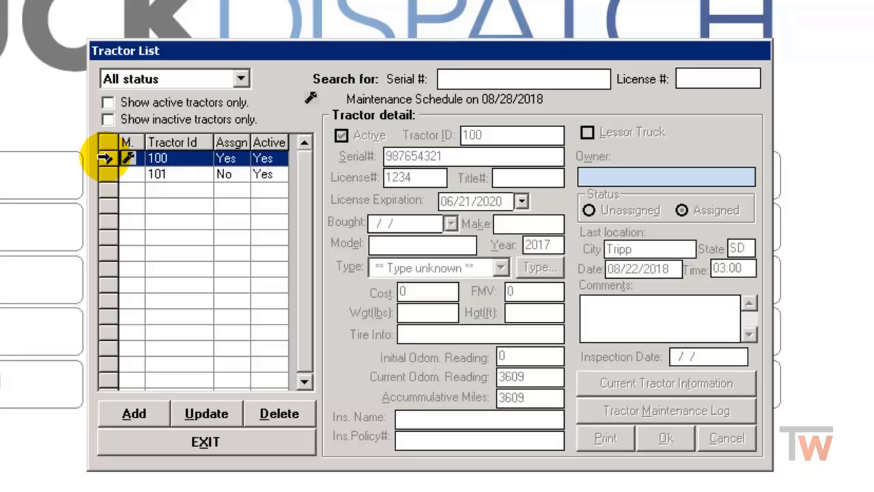
click(210, 412)
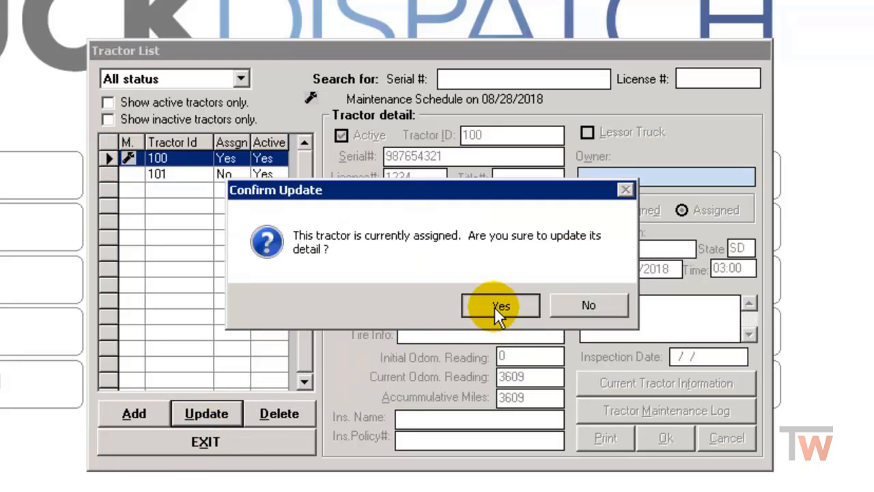
click(494, 306)
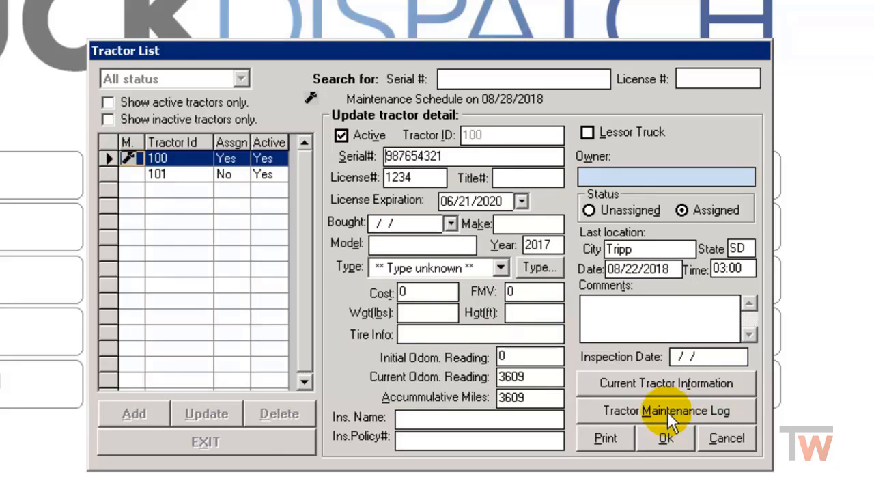
click(640, 405)
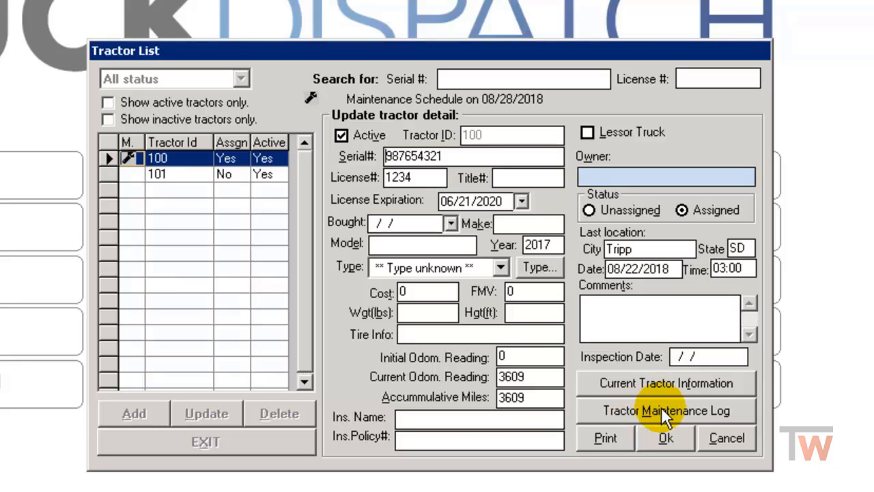
click(662, 406)
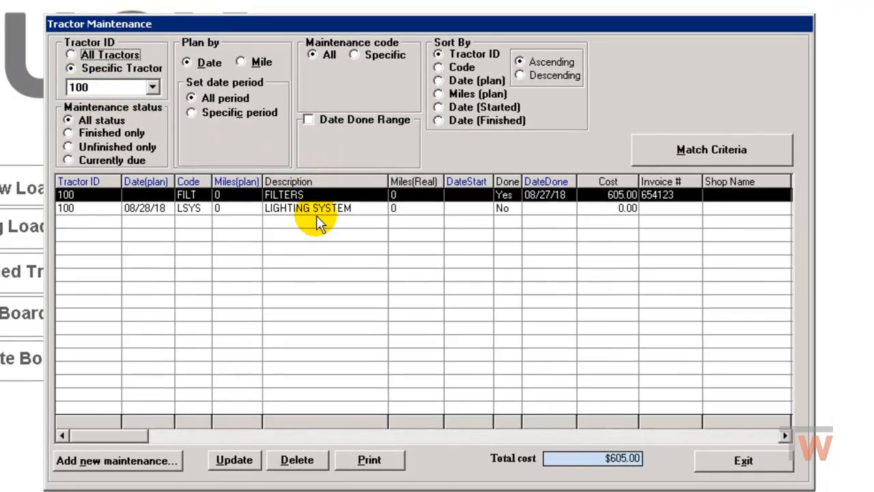
click(744, 461)
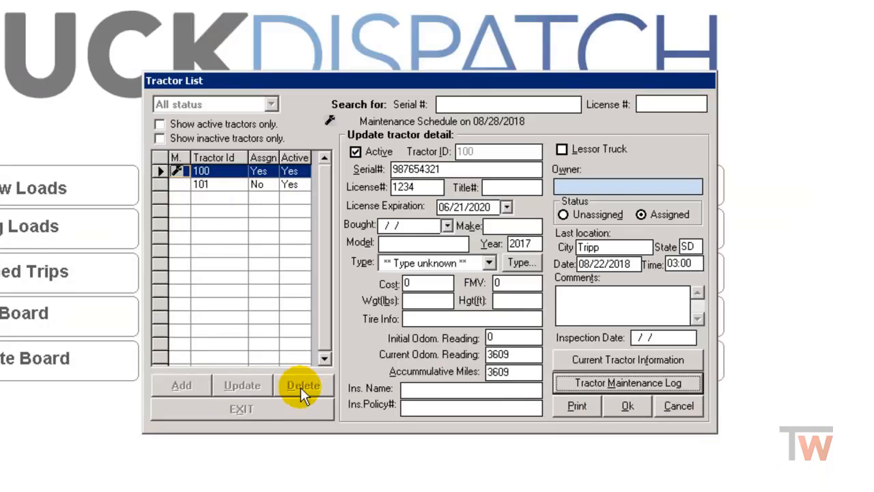
click(678, 405)
click(241, 408)
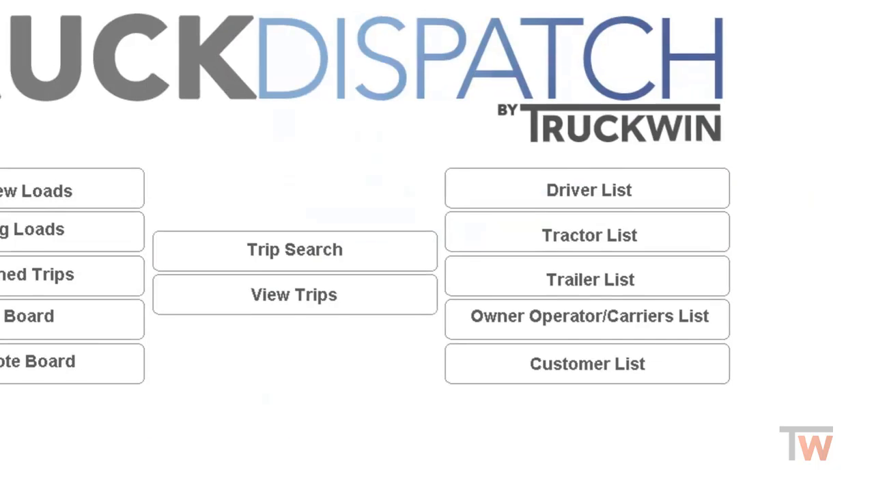
Generate and print the tractor maintenance report with a separate page for each piece of equipment, then close the preview.
click(227, 25)
mouse_move(294, 31)
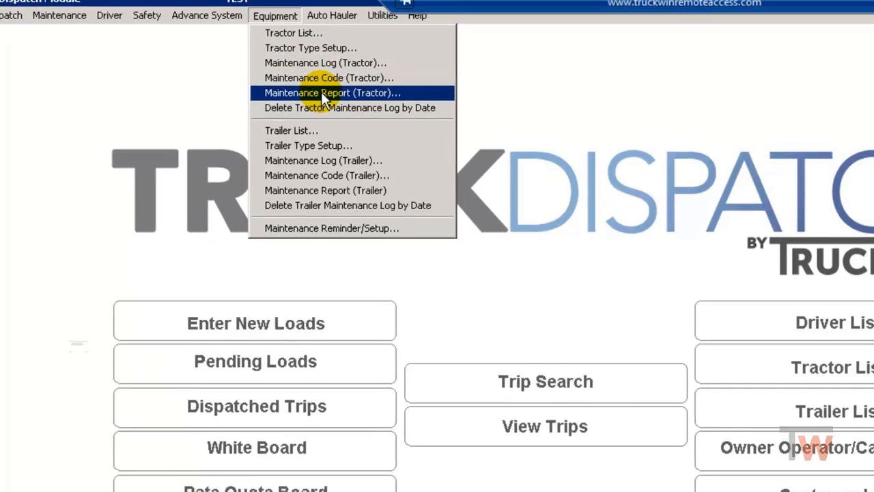
click(342, 102)
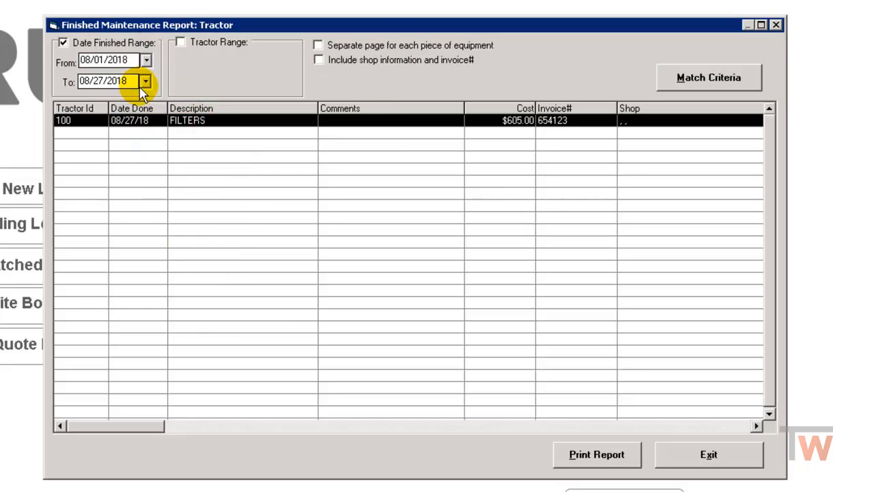
click(319, 46)
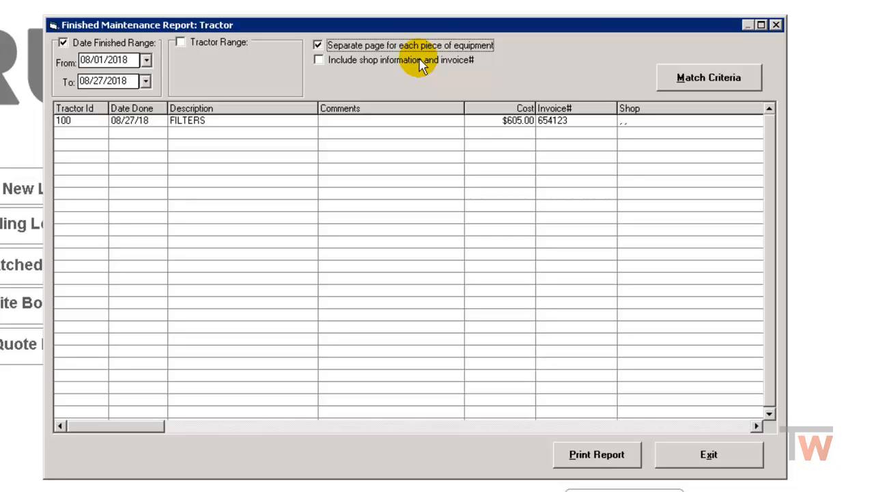
click(706, 79)
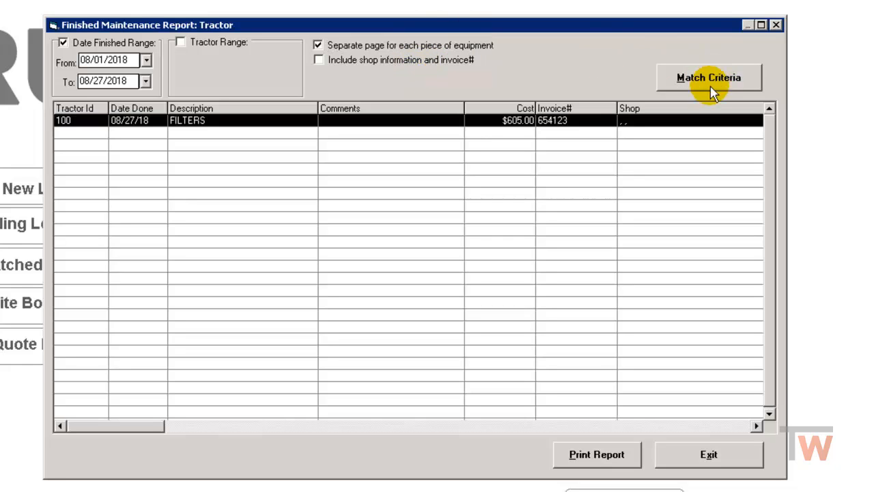
click(603, 463)
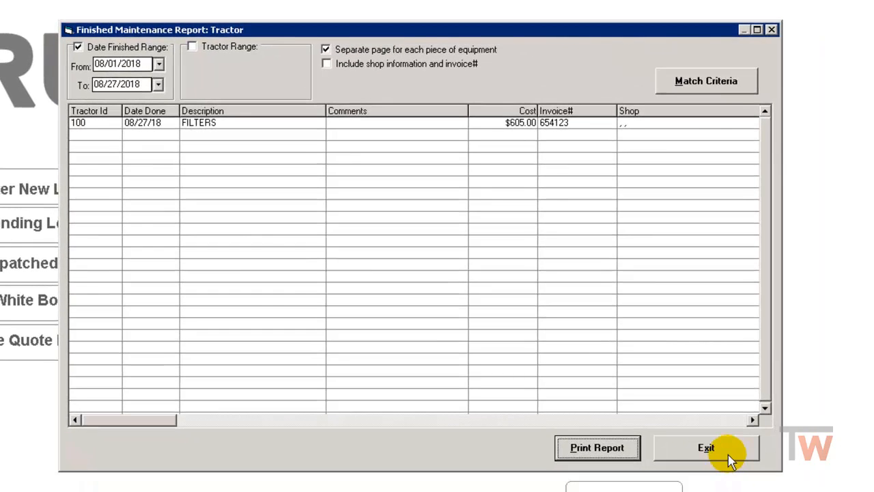
click(726, 456)
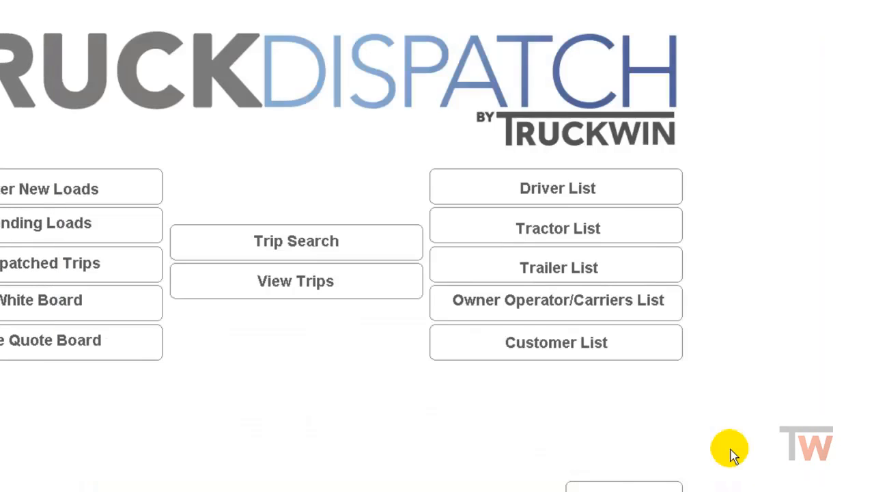